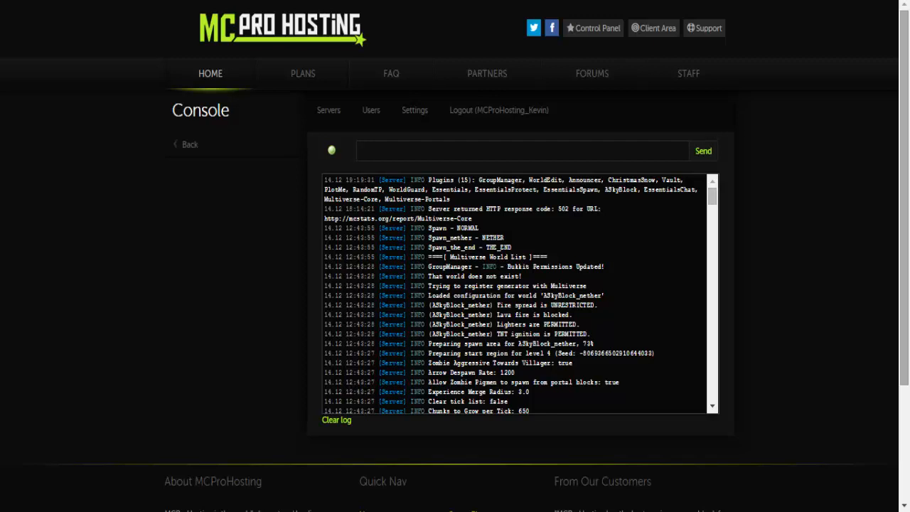
Leave the console and open the plugins folder in the server's file manager
{"action": "left_click", "coordinate": [271, 146]}
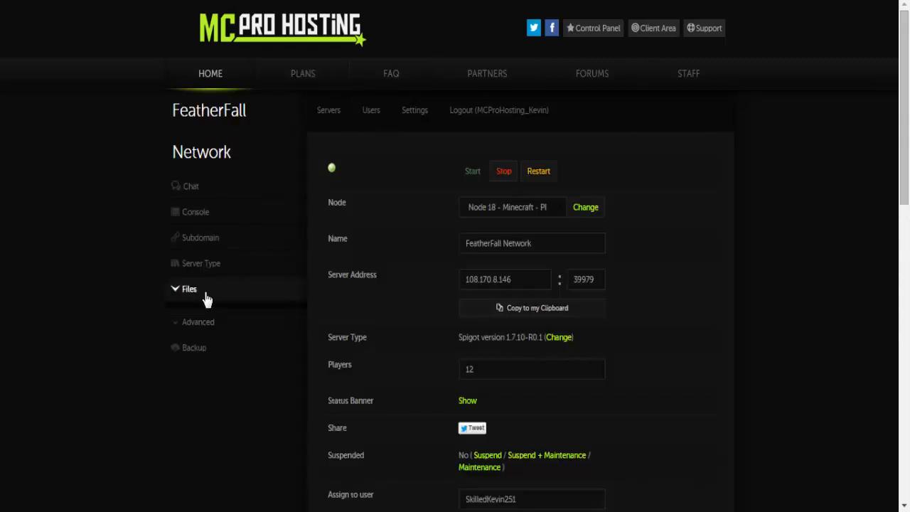
{"action": "left_click", "coordinate": [298, 322]}
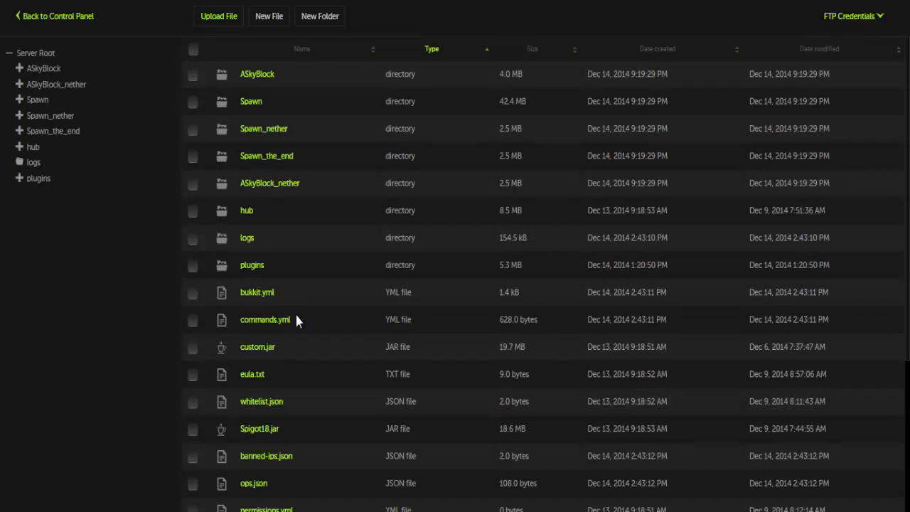
{"action": "left_click", "coordinate": [268, 268]}
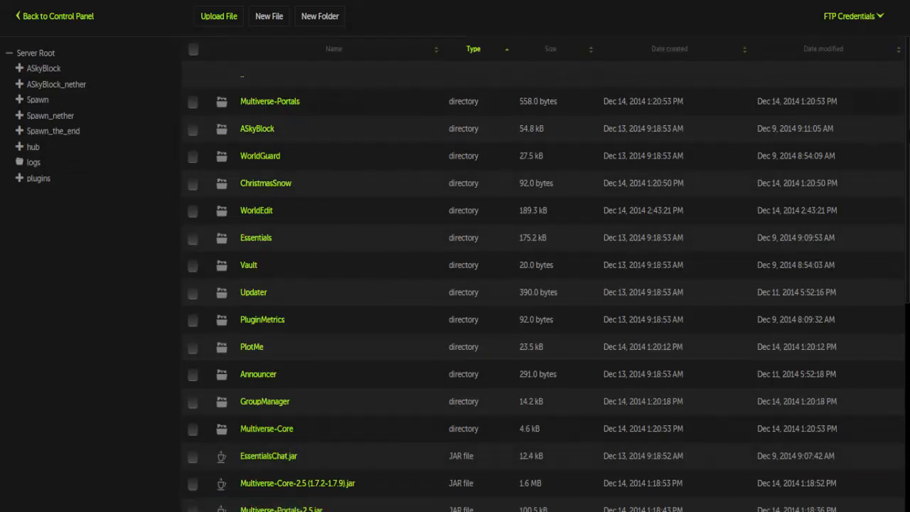
Look through the plugin folders and JAR files in the server's plugins directory
{"action": "scroll", "coordinate": [906, 125], "scroll_direction": "down", "scroll_amount": 5}
{"action": "scroll", "coordinate": [905, 124], "scroll_direction": "up", "scroll_amount": 2}
{"action": "scroll", "coordinate": [906, 124], "scroll_direction": "up", "scroll_amount": 3}
{"action": "scroll", "coordinate": [905, 124], "scroll_direction": "down", "scroll_amount": 5}
{"action": "scroll", "coordinate": [906, 125], "scroll_direction": "up", "scroll_amount": 5}
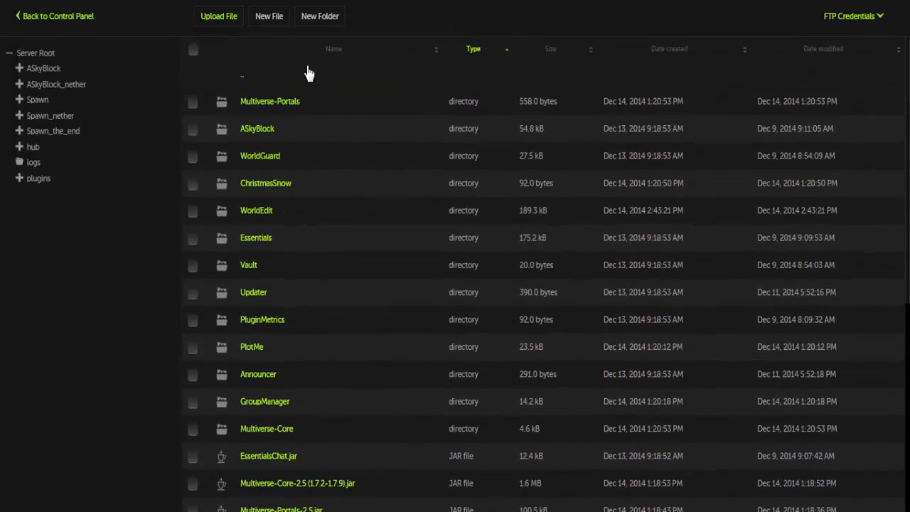
{"action": "left_click", "coordinate": [278, 79]}
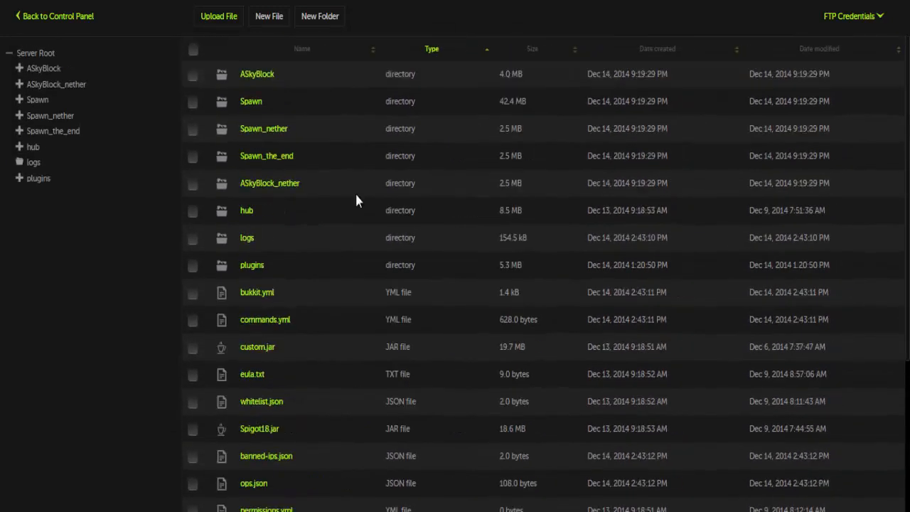
{"action": "left_click", "coordinate": [254, 273]}
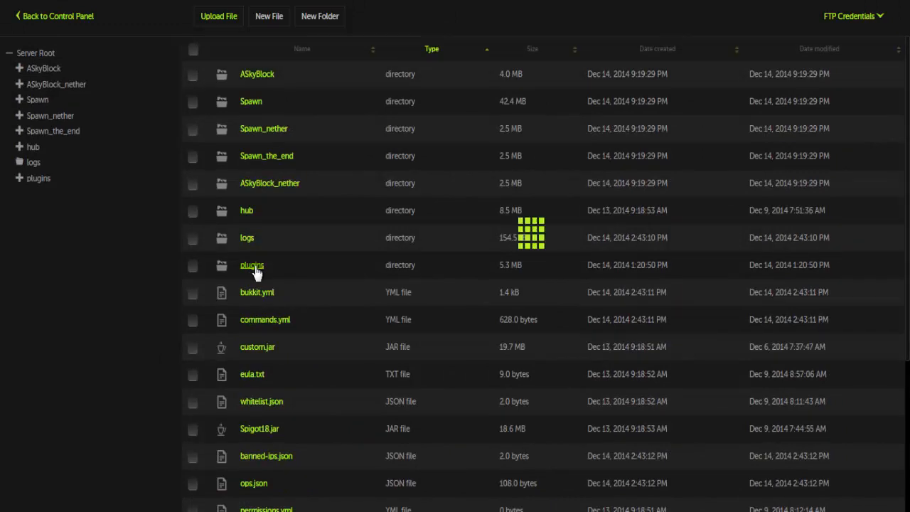
{"action": "scroll", "coordinate": [279, 290], "scroll_direction": "down", "scroll_amount": 4}
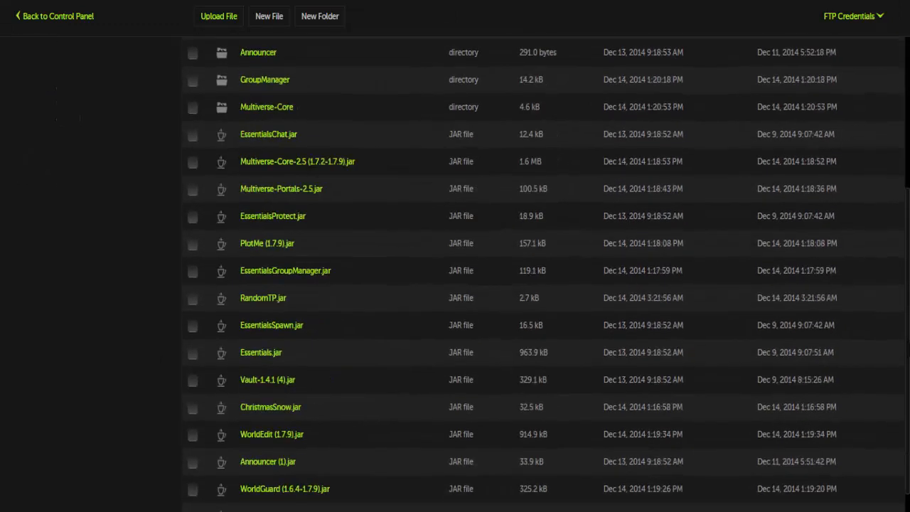
{"action": "scroll", "coordinate": [279, 289], "scroll_direction": "up", "scroll_amount": 5}
{"action": "scroll", "coordinate": [562, 291], "scroll_direction": "down", "scroll_amount": 5}
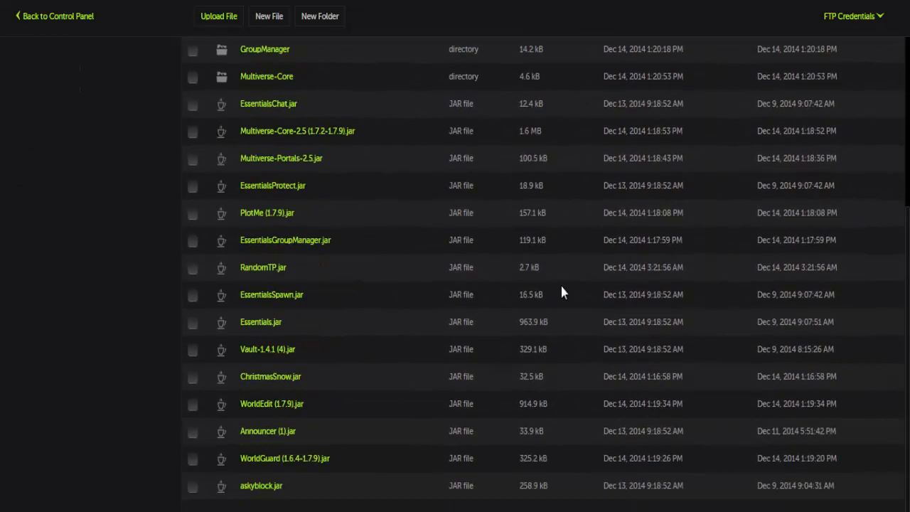
{"action": "mouse_move", "coordinate": [908, 494]}
{"action": "left_mouse_down"}
{"action": "mouse_move", "coordinate": [908, 308]}
{"action": "mouse_move", "coordinate": [908, 495]}
{"action": "left_mouse_up"}
{"action": "scroll", "coordinate": [905, 261], "scroll_direction": "up", "scroll_amount": 4}
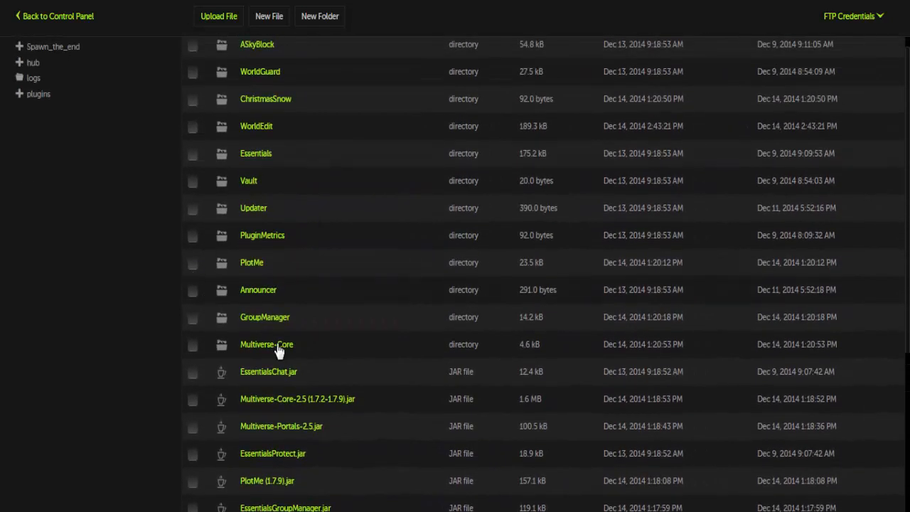
{"action": "scroll", "coordinate": [792, 178], "scroll_direction": "up", "scroll_amount": 2}
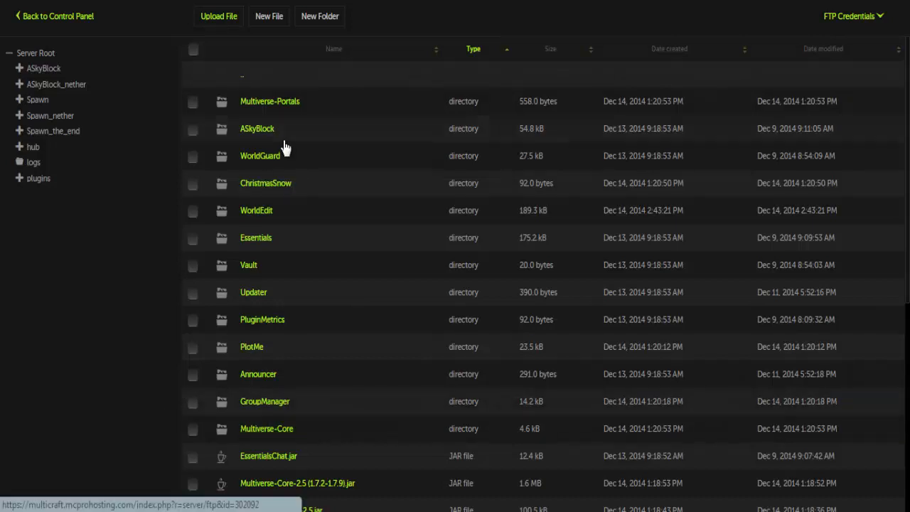
{"action": "scroll", "coordinate": [455, 275], "scroll_direction": "down", "scroll_amount": 5}
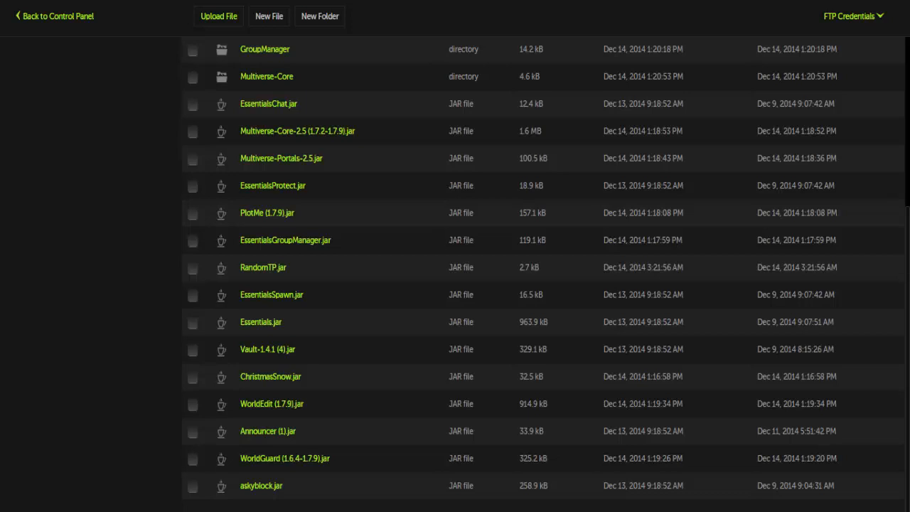
{"action": "scroll", "coordinate": [545, 274], "scroll_direction": "up", "scroll_amount": 5}
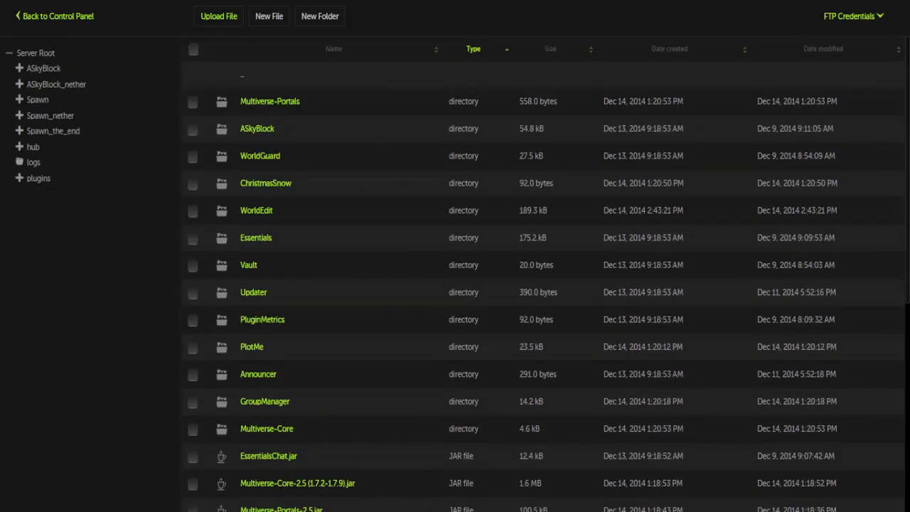
Return to the server's control panel and check the Spigot version listed as its server type
{"action": "key", "text": "ctrl+t"}
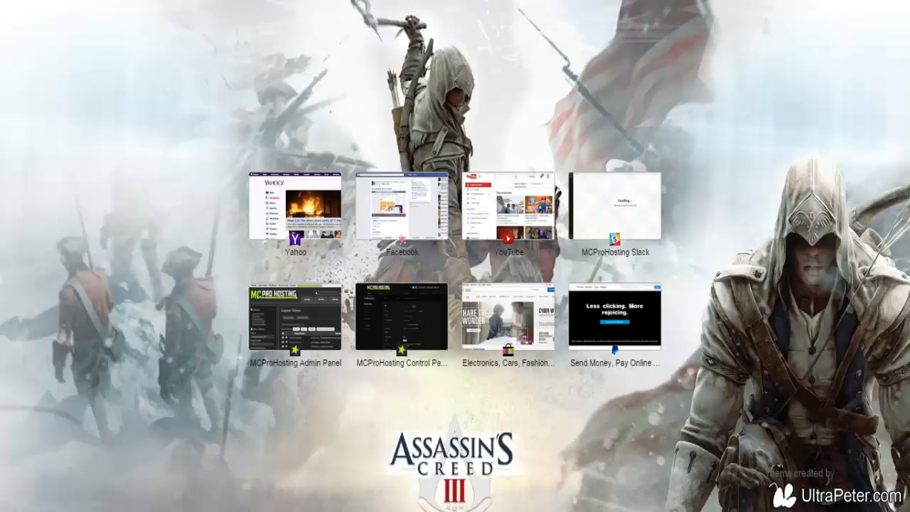
{"action": "key", "text": "ctrl+w"}
{"action": "left_click", "coordinate": [75, 20]}
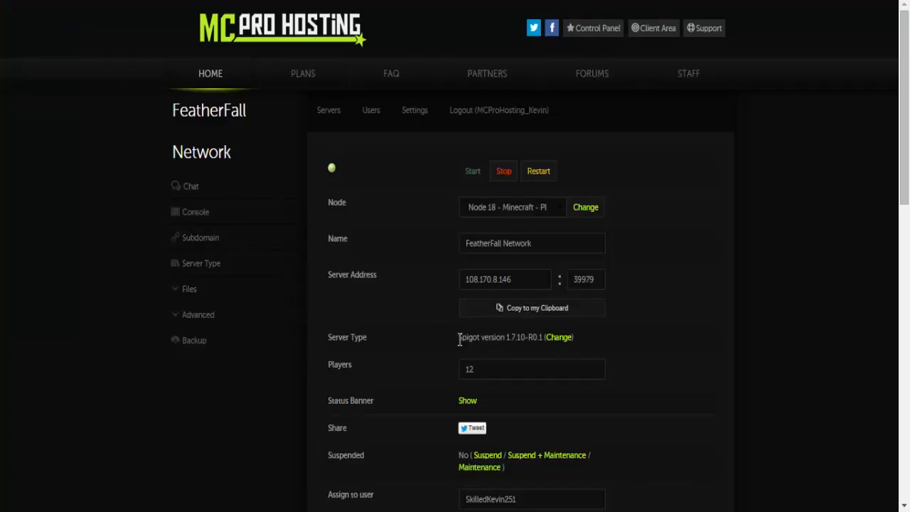
{"action": "left_click_drag", "start_coordinate": [459, 337], "coordinate": [527, 333]}
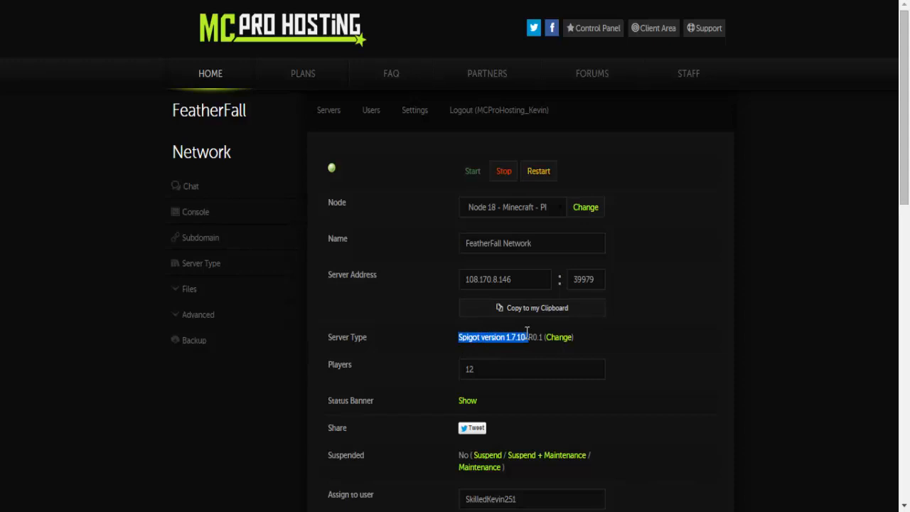
{"action": "left_click", "coordinate": [527, 333]}
Query the server version from the console and highlight the Minecraft and API version in the output
{"action": "left_click", "coordinate": [223, 213]}
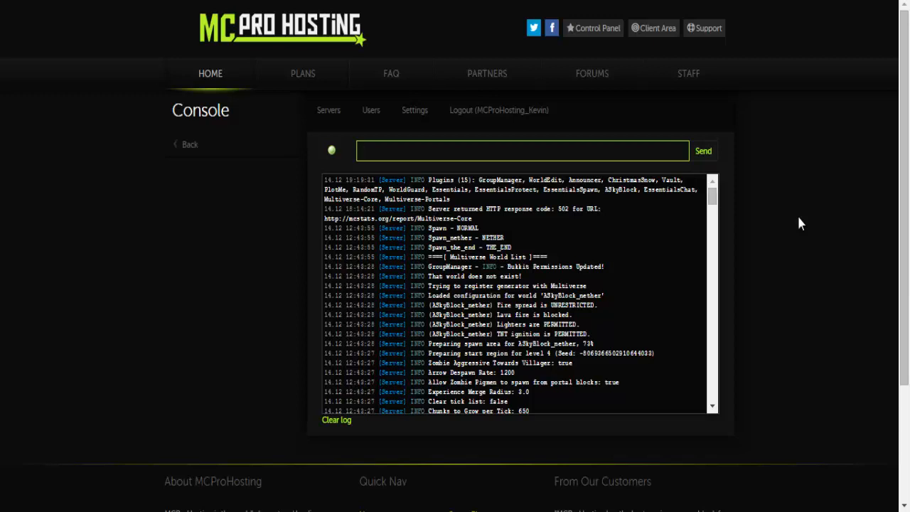
{"action": "type", "text": "mv"}
{"action": "key", "text": "Return"}
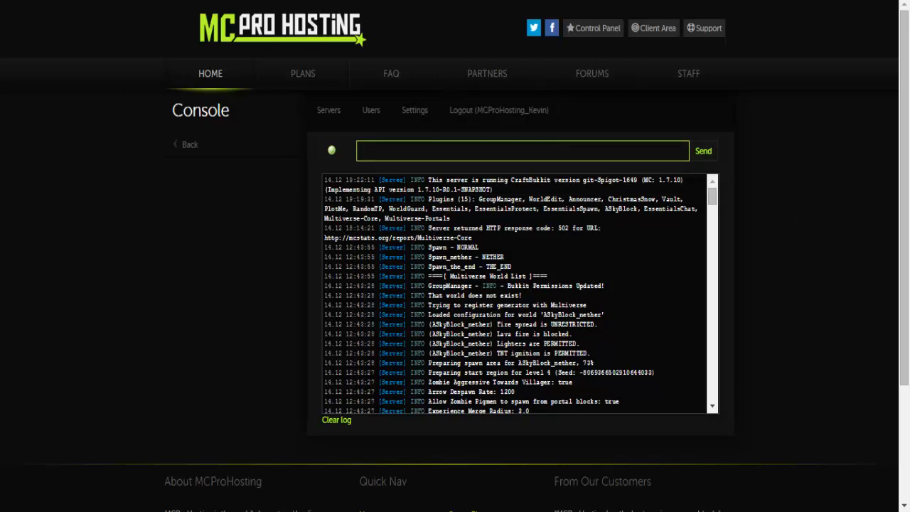
{"action": "left_click_drag", "start_coordinate": [509, 192], "coordinate": [642, 181]}
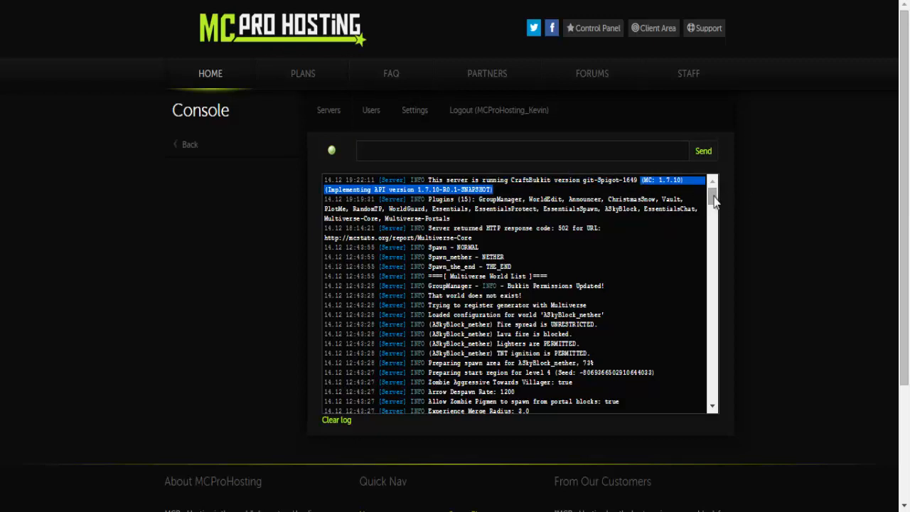
Search the web for "factions plugin" in a new browser tab and open the Factions page on BukkitDev
{"action": "key", "text": "ctrl+t"}
{"action": "key", "text": "ctrl+shift+Tab"}
{"action": "key", "text": "ctrl+Tab"}
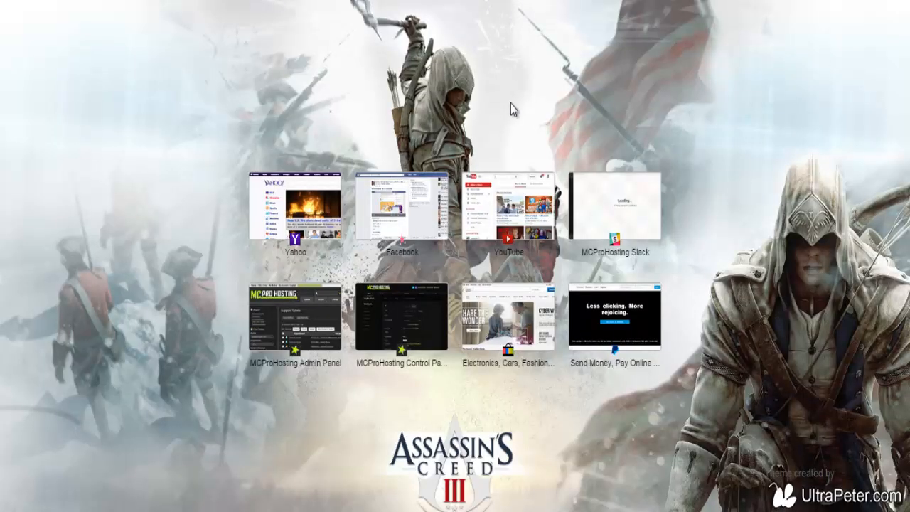
{"action": "type", "text": "factions"}
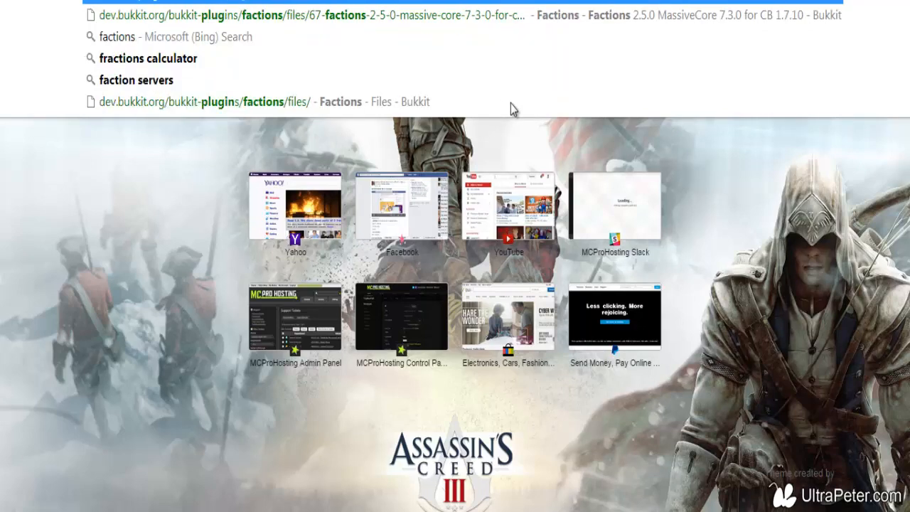
{"action": "type", "text": " plugin"}
{"action": "key", "text": "Return"}
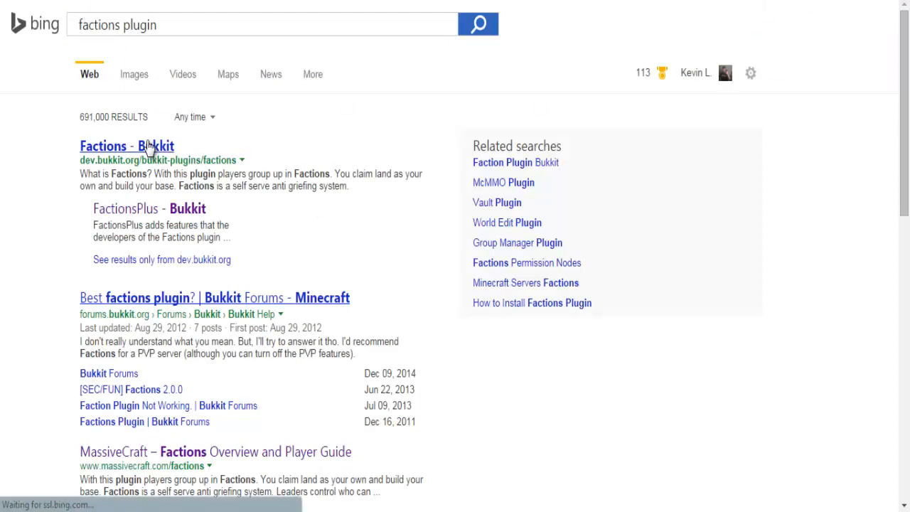
{"action": "left_click", "coordinate": [148, 147]}
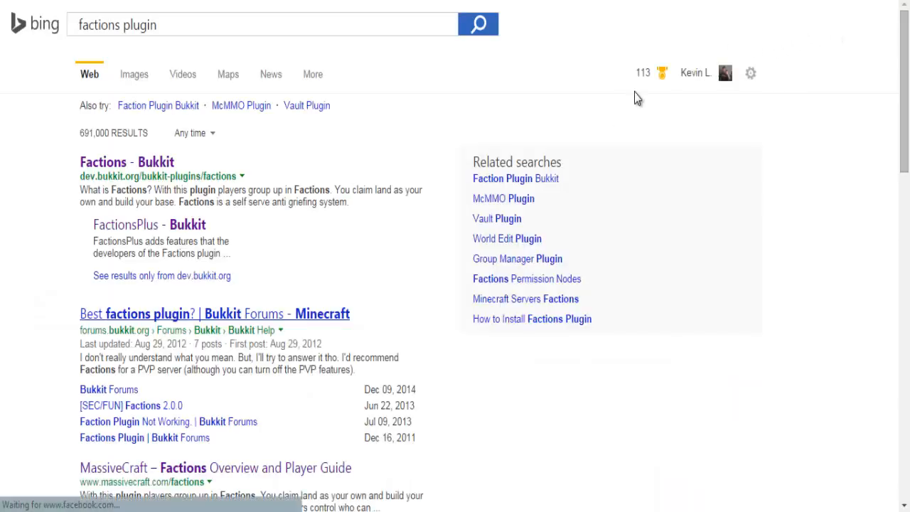
{"action": "left_click", "coordinate": [645, 74]}
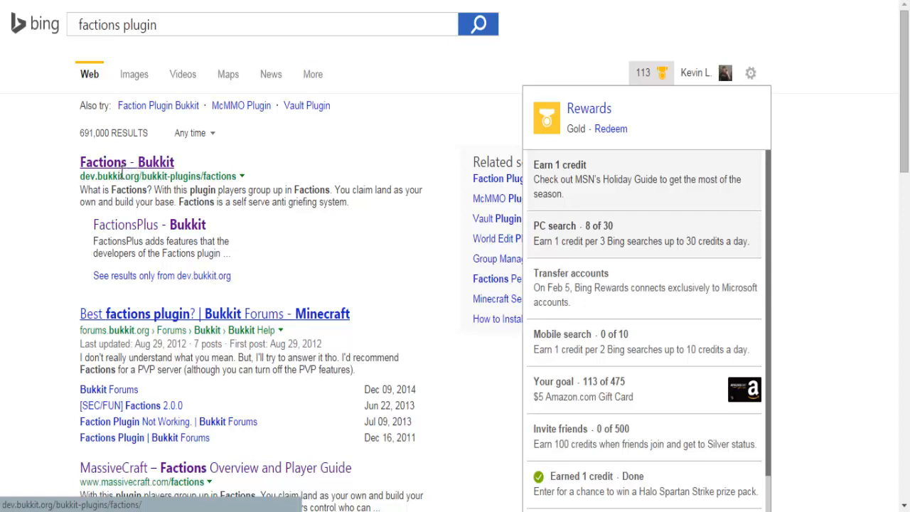
{"action": "left_click", "coordinate": [139, 164]}
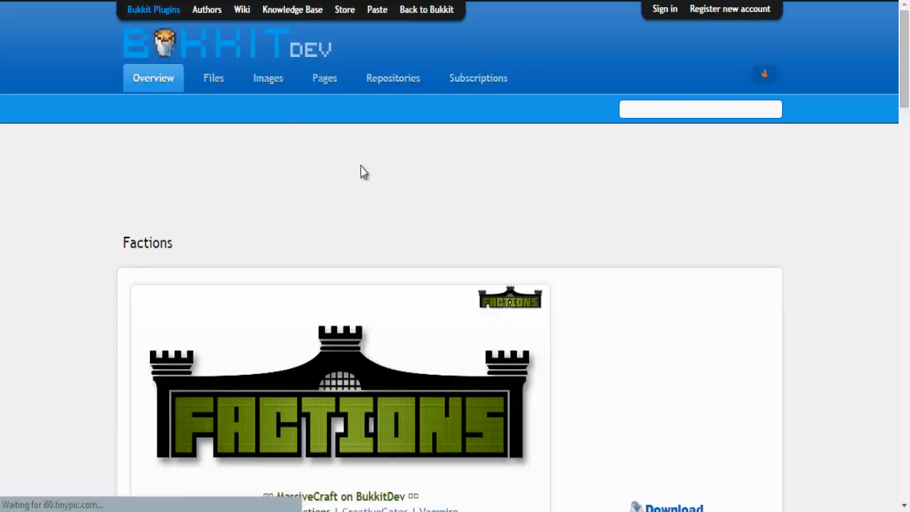
Review the Factions install notes and go to the plugin's file list at dev.bukkit.org/bukkit-plugins/factions/files
{"action": "left_click_drag", "start_coordinate": [908, 68], "coordinate": [888, 95]}
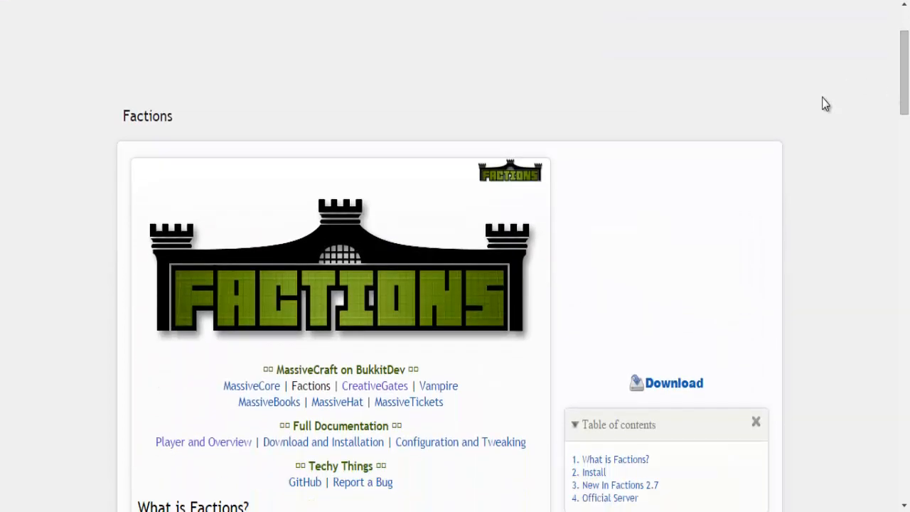
{"action": "left_click_drag", "start_coordinate": [908, 82], "coordinate": [901, 156]}
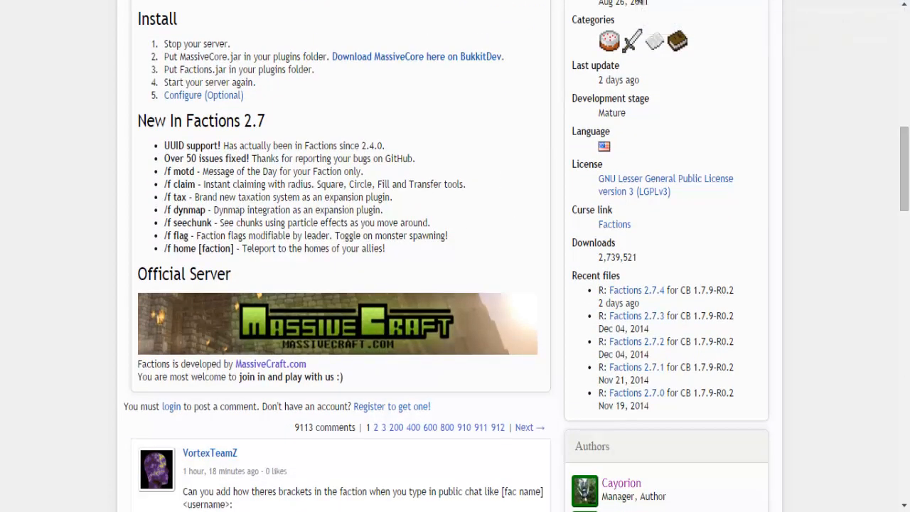
{"action": "type", "text": "files"}
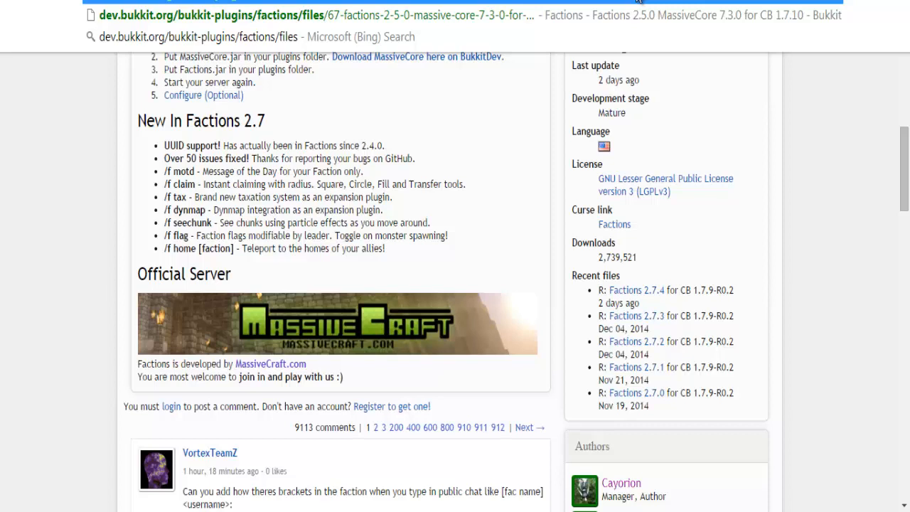
{"action": "key", "text": "BackSpace"}
{"action": "key", "text": "BackSpace"}
{"action": "key", "text": "BackSpace"}
{"action": "key", "text": "BackSpace"}
{"action": "key", "text": "BackSpace"}
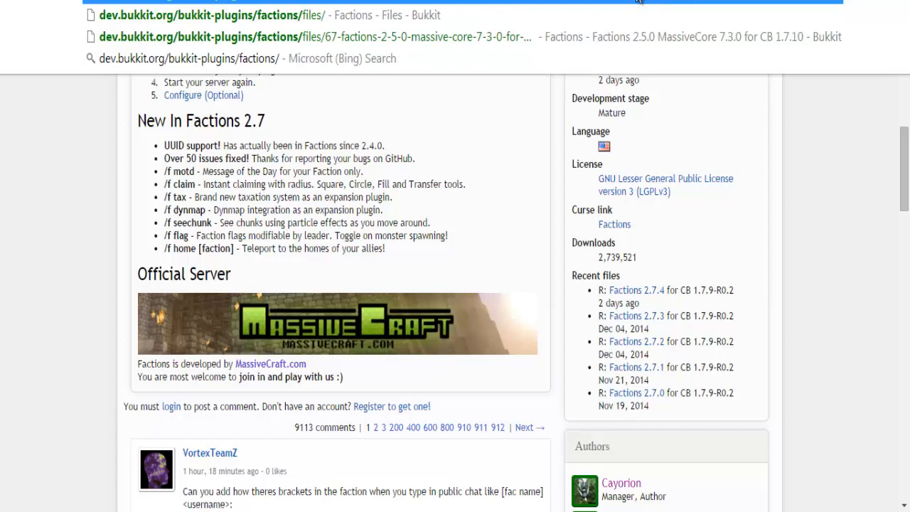
{"action": "type", "text": "file"}
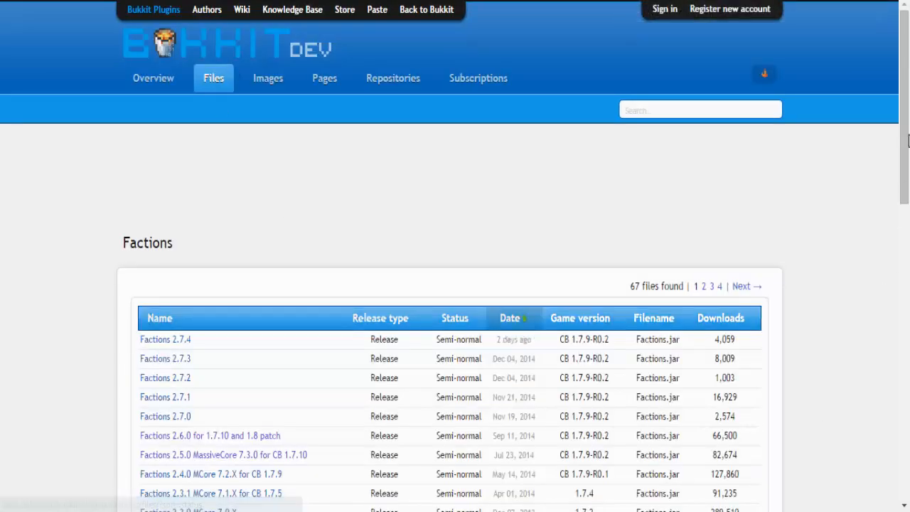
Download the "Factions 2.5.0 MassiveCore 7.3.0 for CB 1.7.10" release and keep the JAR file
{"action": "left_click_drag", "start_coordinate": [903, 119], "coordinate": [903, 193]}
{"action": "scroll", "coordinate": [133, 264], "scroll_direction": "down", "scroll_amount": 1}
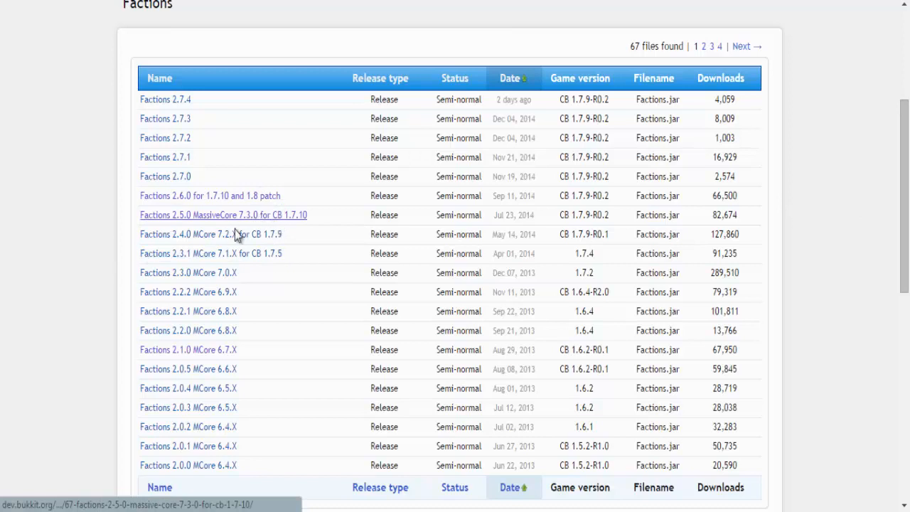
{"action": "left_click", "coordinate": [256, 222]}
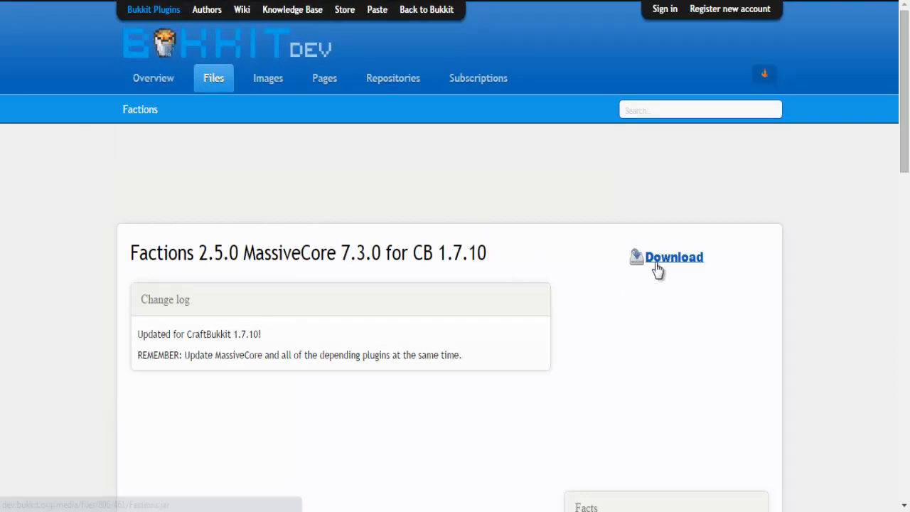
{"action": "left_click", "coordinate": [709, 255]}
{"action": "left_click", "coordinate": [227, 492]}
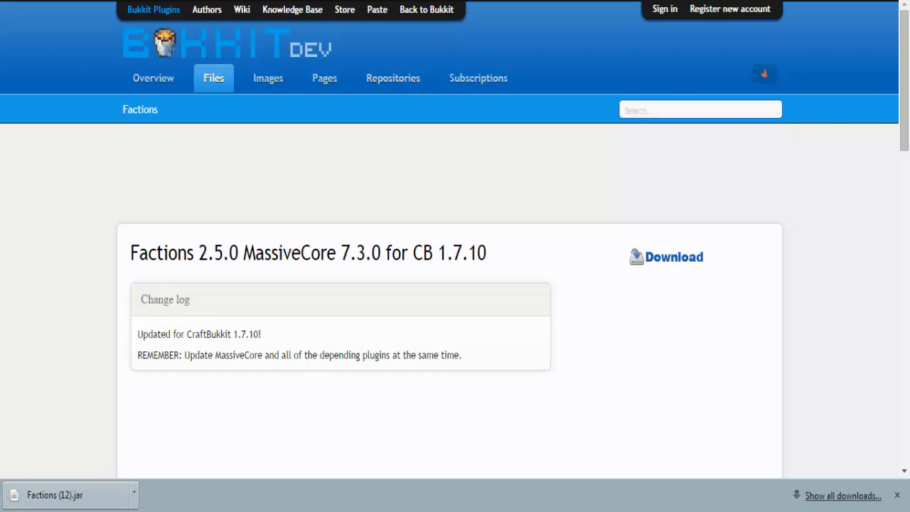
Note the MassiveCore version in the release title and open the Massive Core file list at dev.bukkit.org/bukkit-plugins/mcore/files
{"action": "left_click_drag", "start_coordinate": [245, 254], "coordinate": [381, 249]}
{"action": "left_click", "coordinate": [379, 248]}
{"action": "type", "text": "ma"}
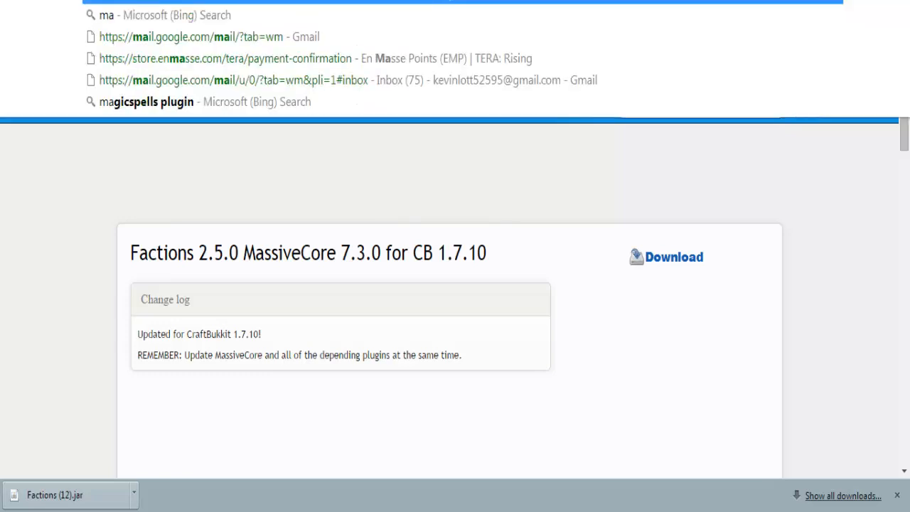
{"action": "key", "text": "BackSpace"}
{"action": "type", "text": "core"}
{"action": "key", "text": "Down"}
{"action": "key", "text": "Down"}
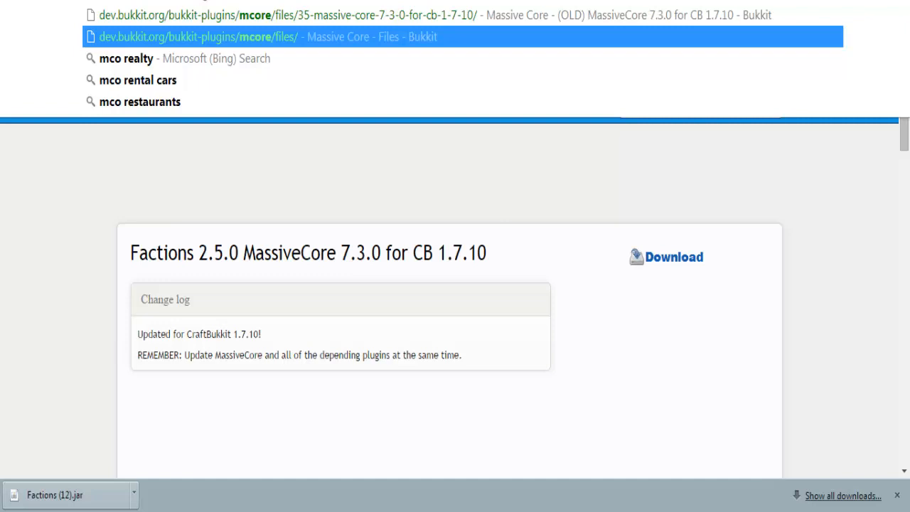
{"action": "key", "text": "Return"}
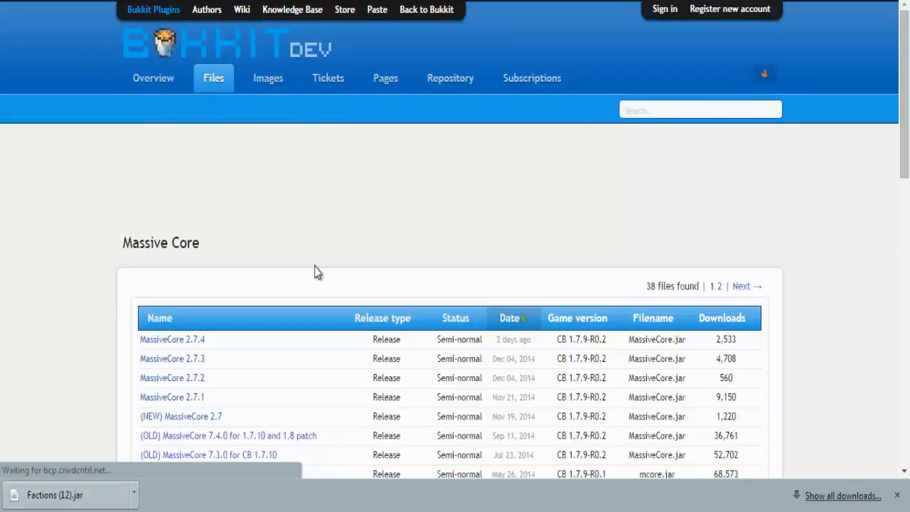
Download the "(OLD) MassiveCore 7.3.0 for CB 1.7.10" release from the file list and keep the JAR file
{"action": "scroll", "coordinate": [240, 324], "scroll_direction": "down", "scroll_amount": 1}
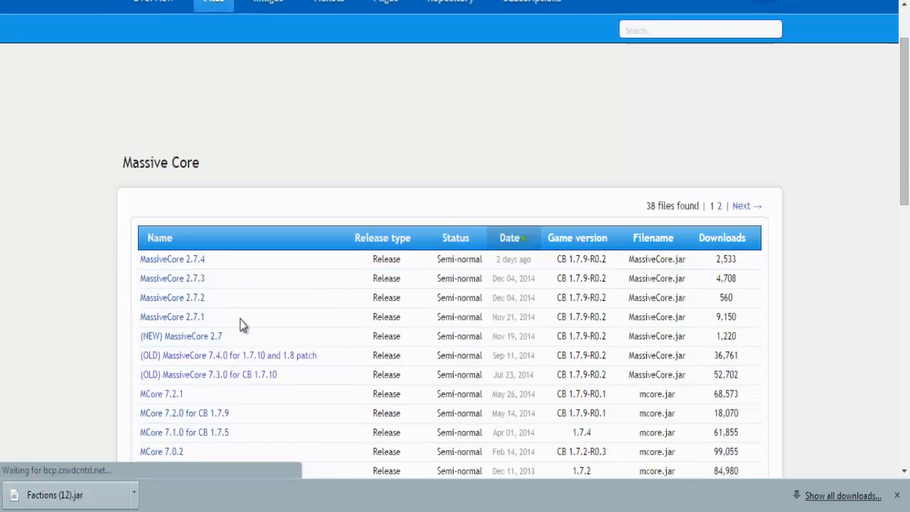
{"action": "left_click", "coordinate": [226, 380]}
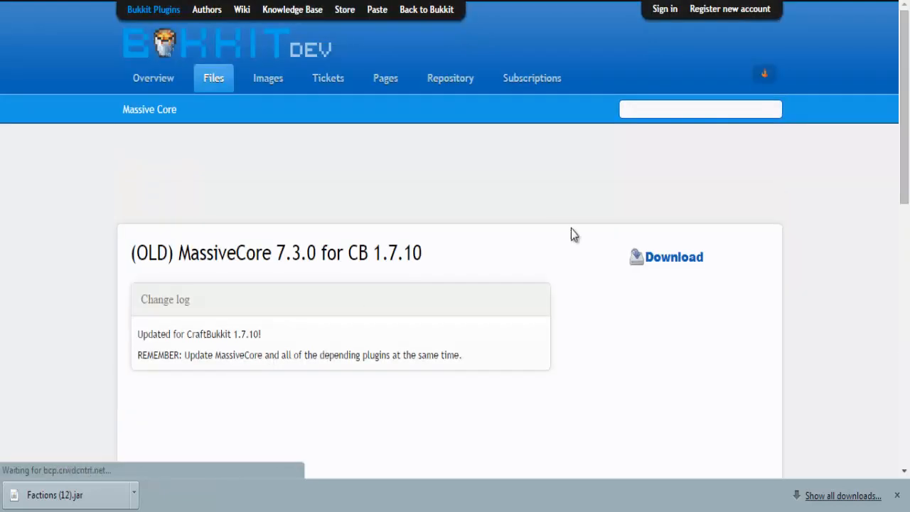
{"action": "left_click", "coordinate": [667, 260]}
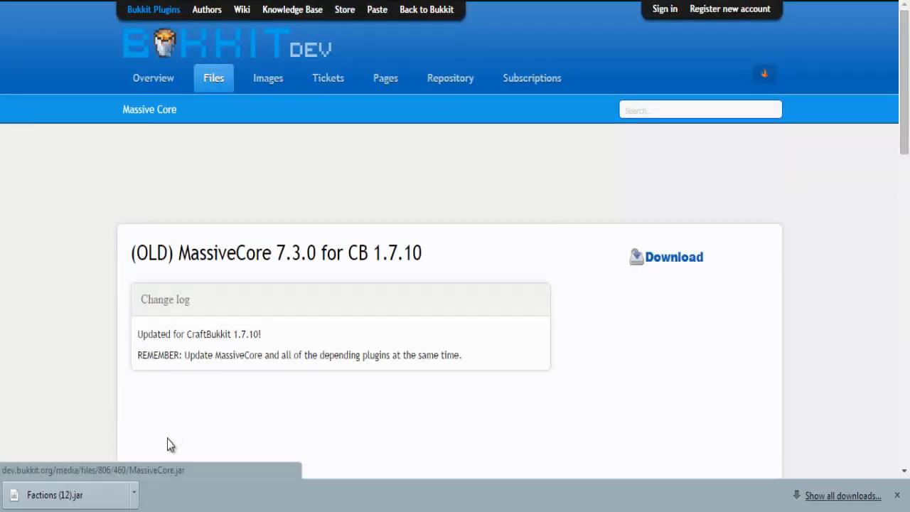
{"action": "left_click", "coordinate": [227, 495]}
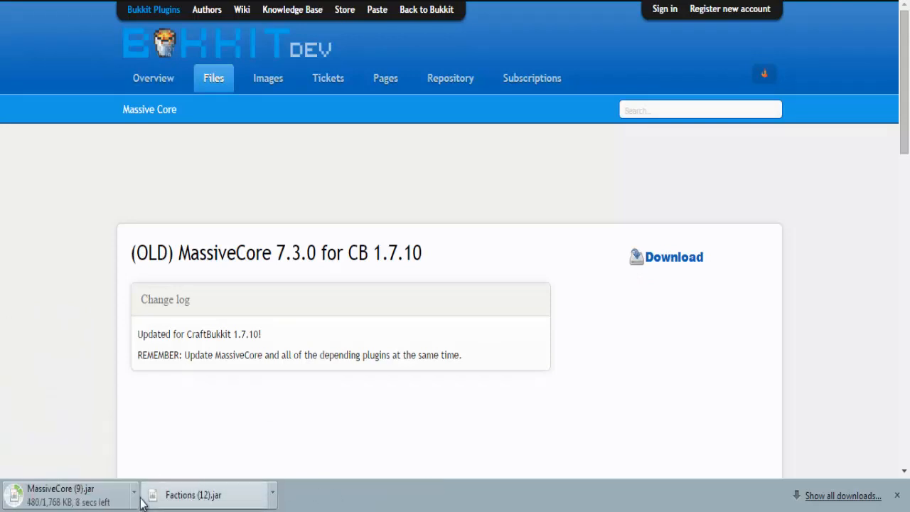
Return to the FeatherFall Network server's control panel and open the plugins folder through its FTP file access
{"action": "key", "text": "ctrl+Tab"}
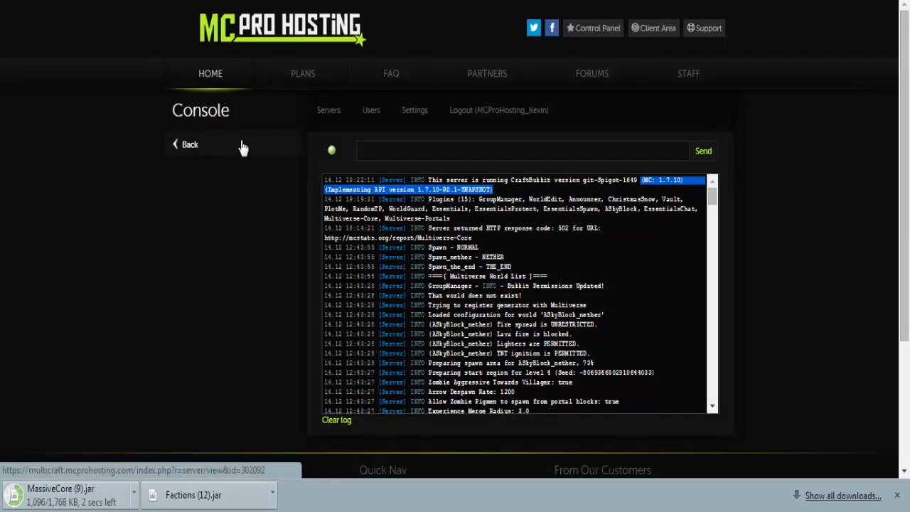
{"action": "left_click", "coordinate": [251, 155]}
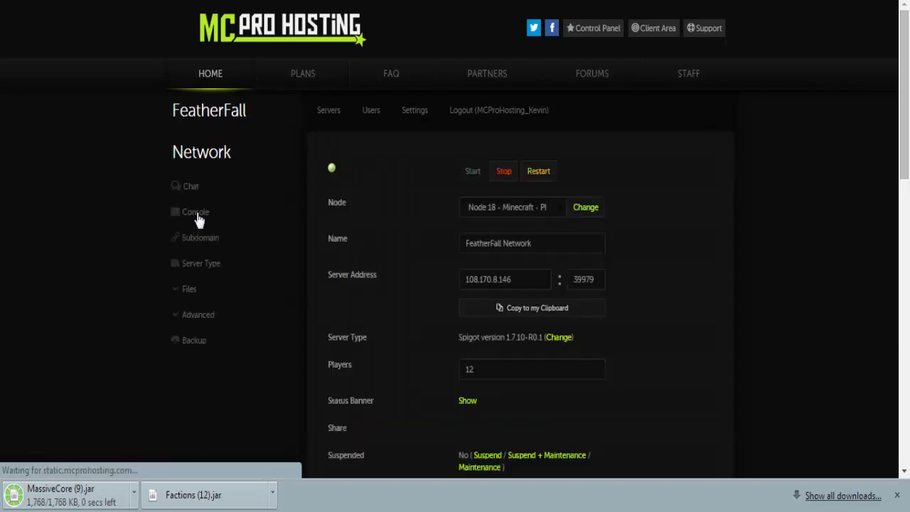
{"action": "left_click", "coordinate": [193, 292]}
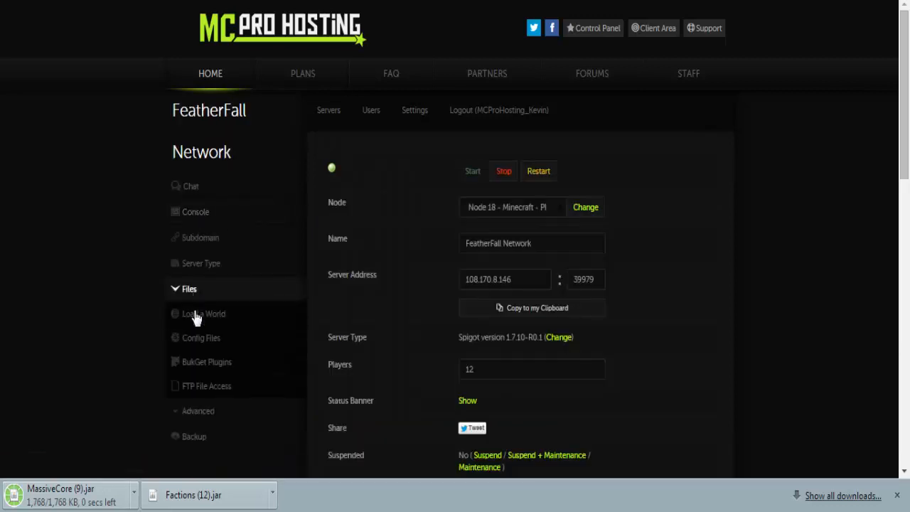
{"action": "left_click", "coordinate": [210, 387]}
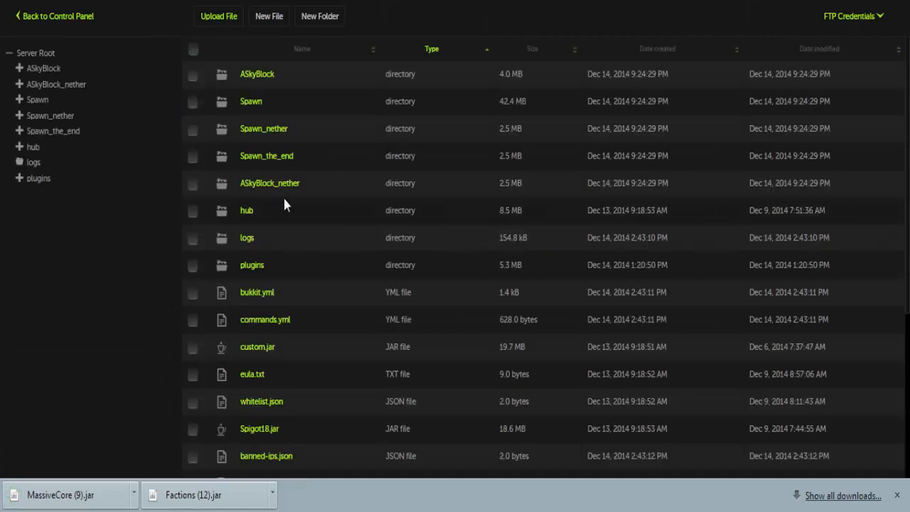
{"action": "left_click", "coordinate": [268, 271]}
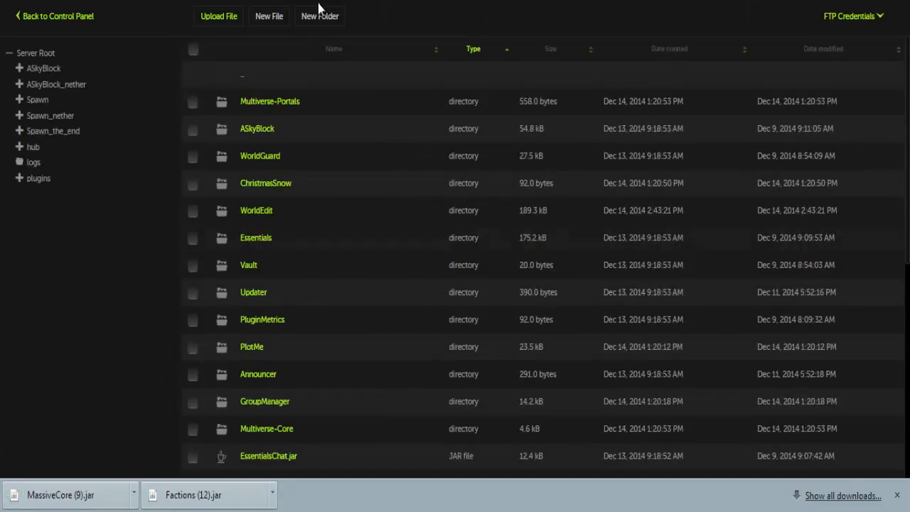
Upload the downloaded Factions (12).jar and MassiveCore (9).jar into the server's plugins folder
{"action": "left_click", "coordinate": [215, 16]}
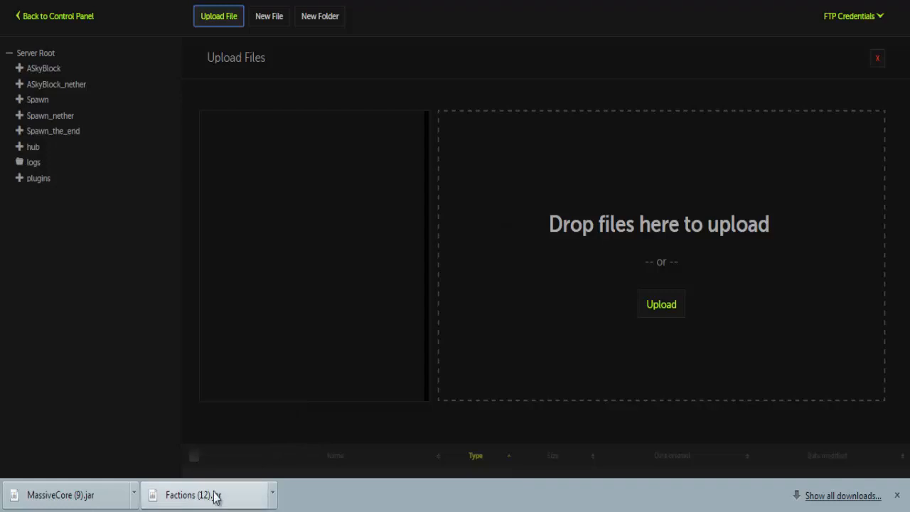
{"action": "left_click_drag", "start_coordinate": [173, 502], "coordinate": [563, 143]}
{"action": "left_click_drag", "start_coordinate": [116, 494], "coordinate": [500, 158]}
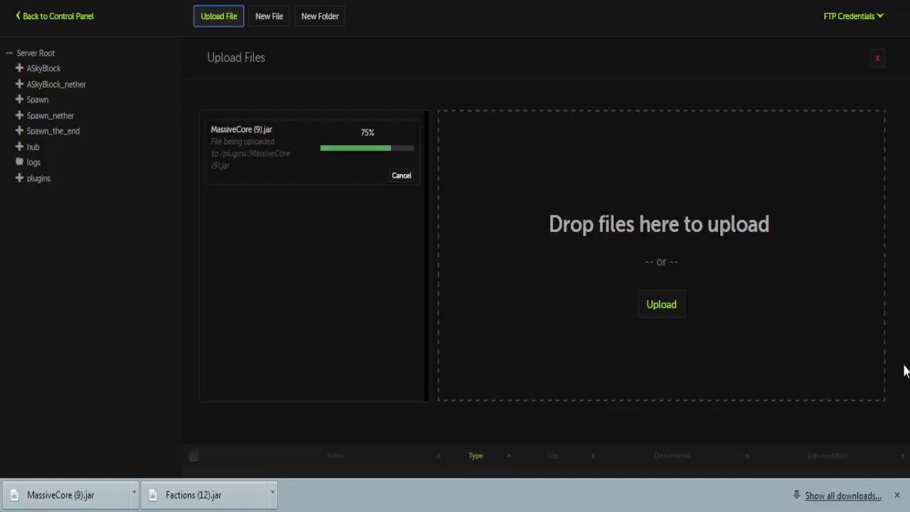
{"action": "left_click", "coordinate": [897, 495]}
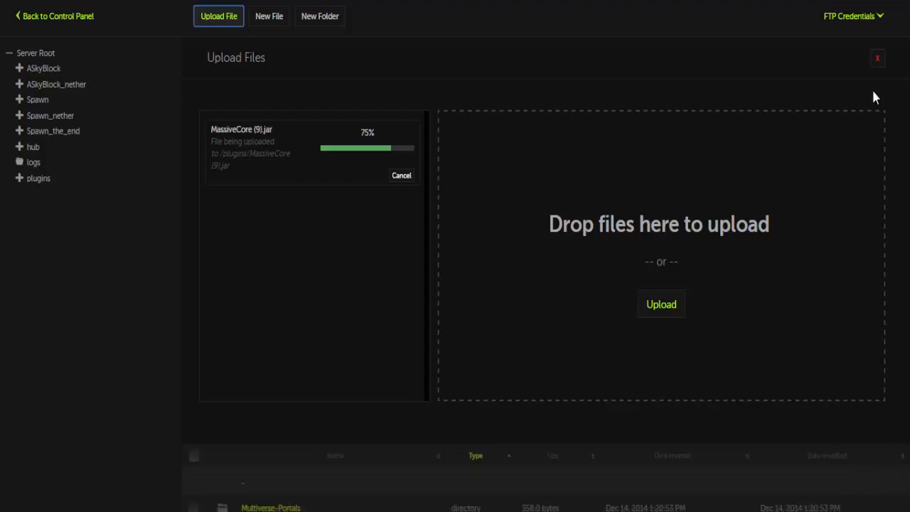
Go back to the control panel, restart the FeatherFall Network server, and open its console
{"action": "left_click", "coordinate": [68, 18]}
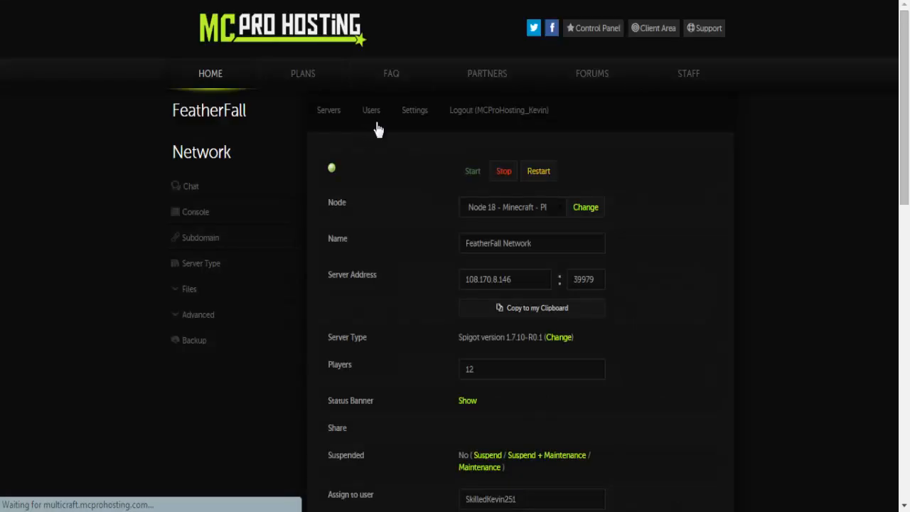
{"action": "left_click", "coordinate": [534, 172]}
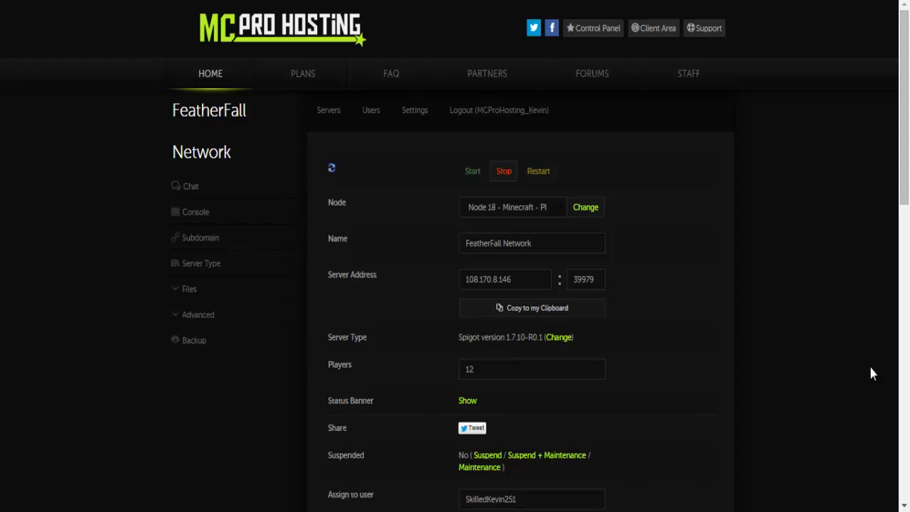
{"action": "left_click", "coordinate": [241, 213]}
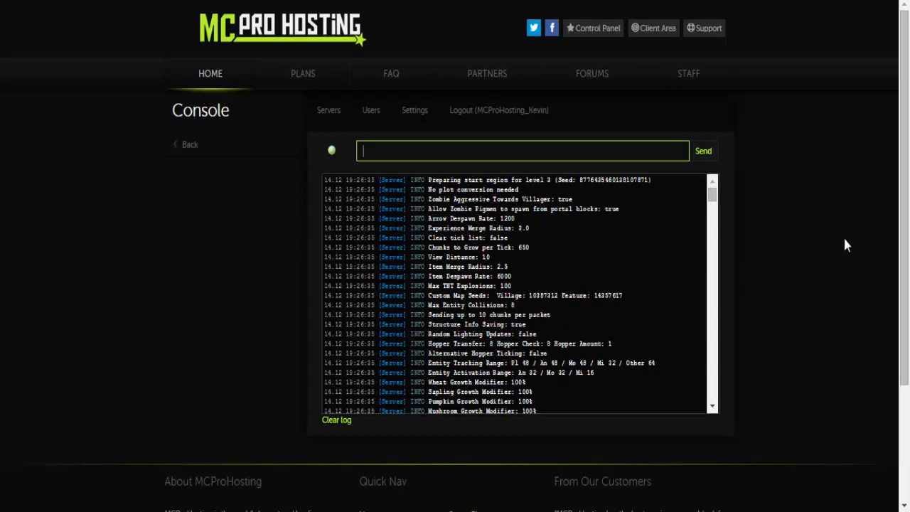
List the loaded plugins with the console command "pl" and search the page for "factions"
{"action": "type", "text": "pl"}
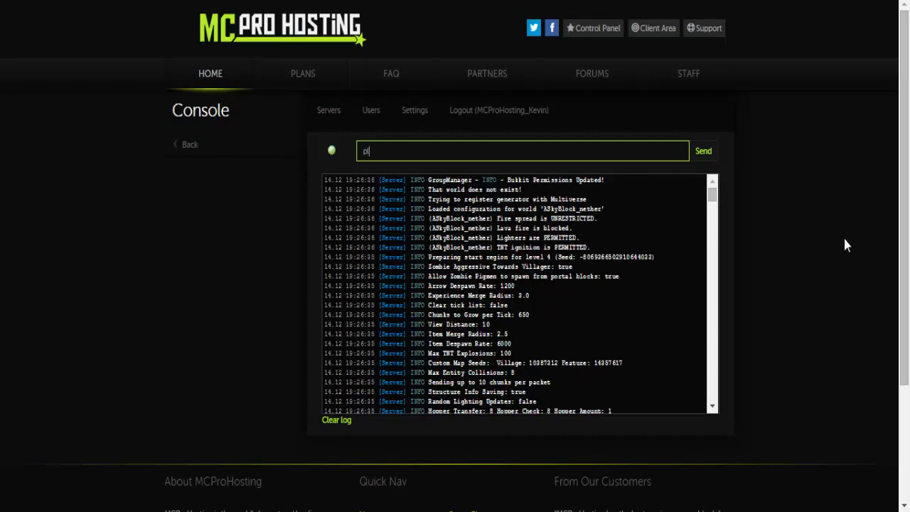
{"action": "key", "text": "Return"}
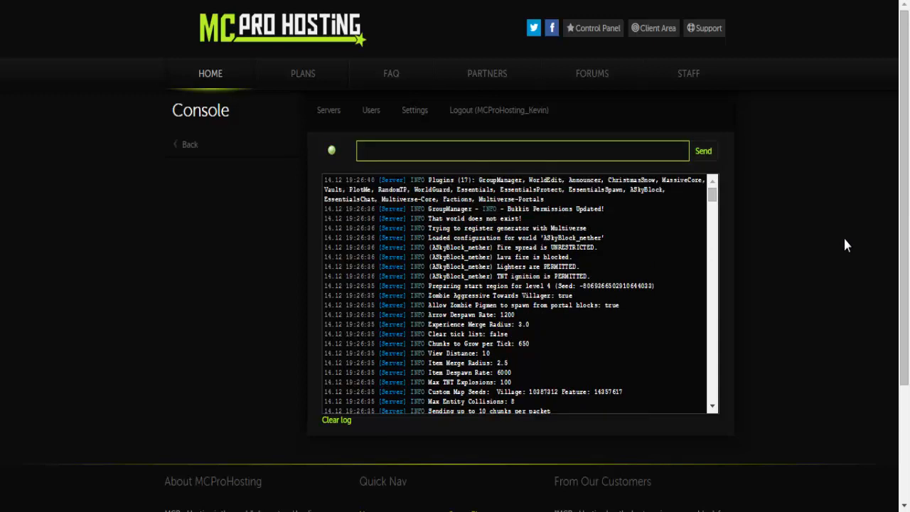
{"action": "key", "text": "ctrl+f"}
{"action": "type", "text": "factions"}
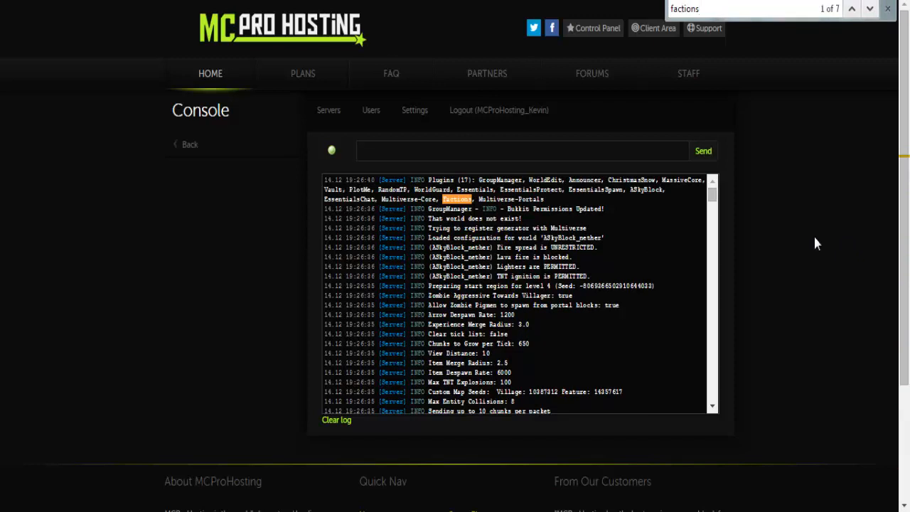
{"action": "left_click", "coordinate": [887, 8]}
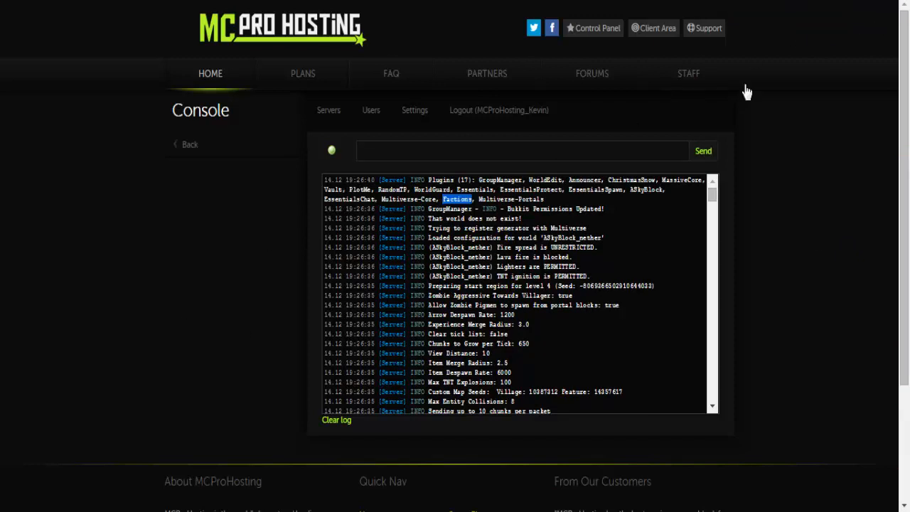
Try the Factions command in the server console as "/f" and as "f"
{"action": "left_click", "coordinate": [616, 146]}
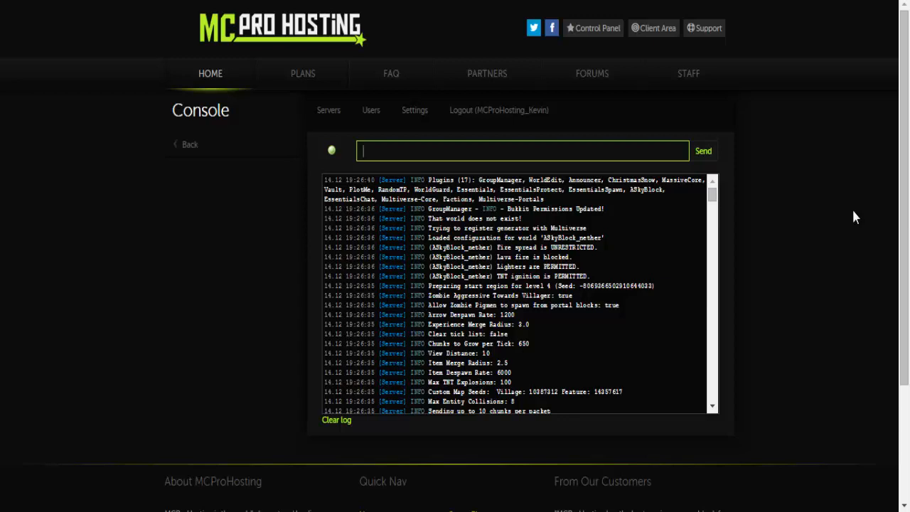
{"action": "type", "text": "/f"}
{"action": "key", "text": "BackSpace"}
{"action": "key", "text": "BackSpace"}
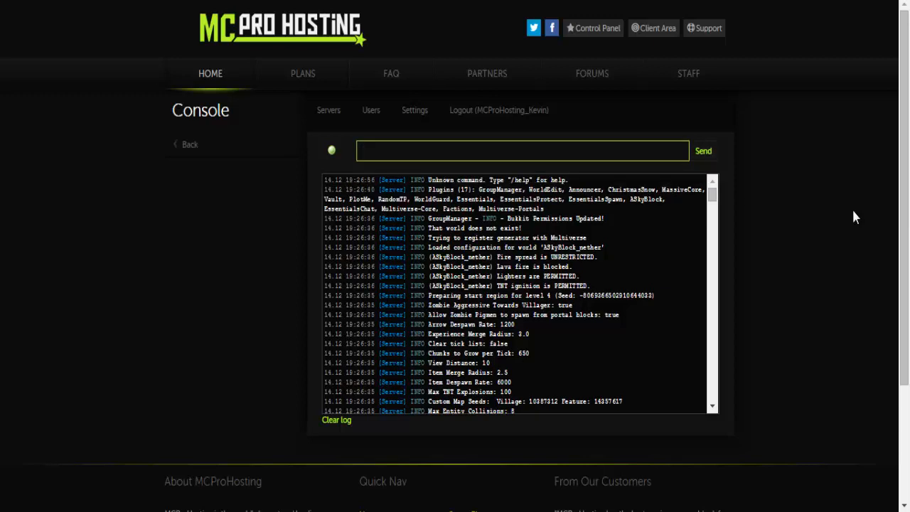
{"action": "type", "text": "f"}
{"action": "left_click", "coordinate": [854, 217]}
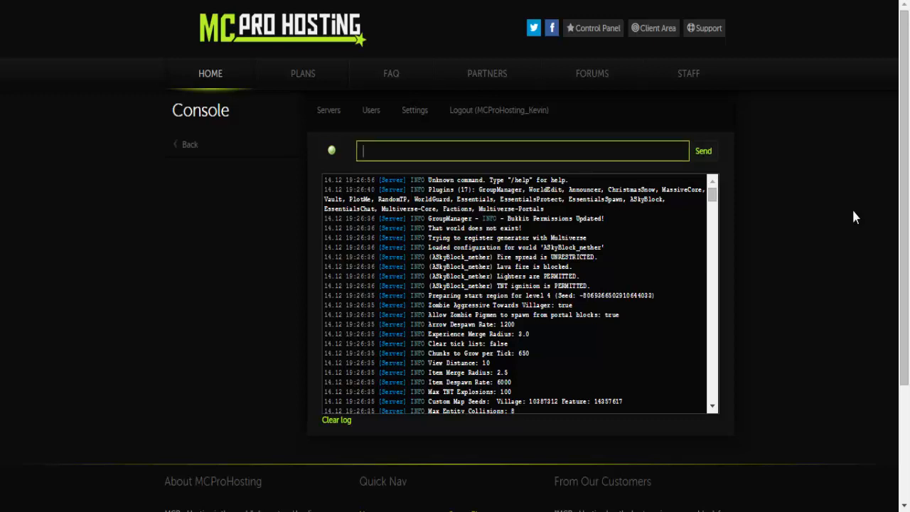